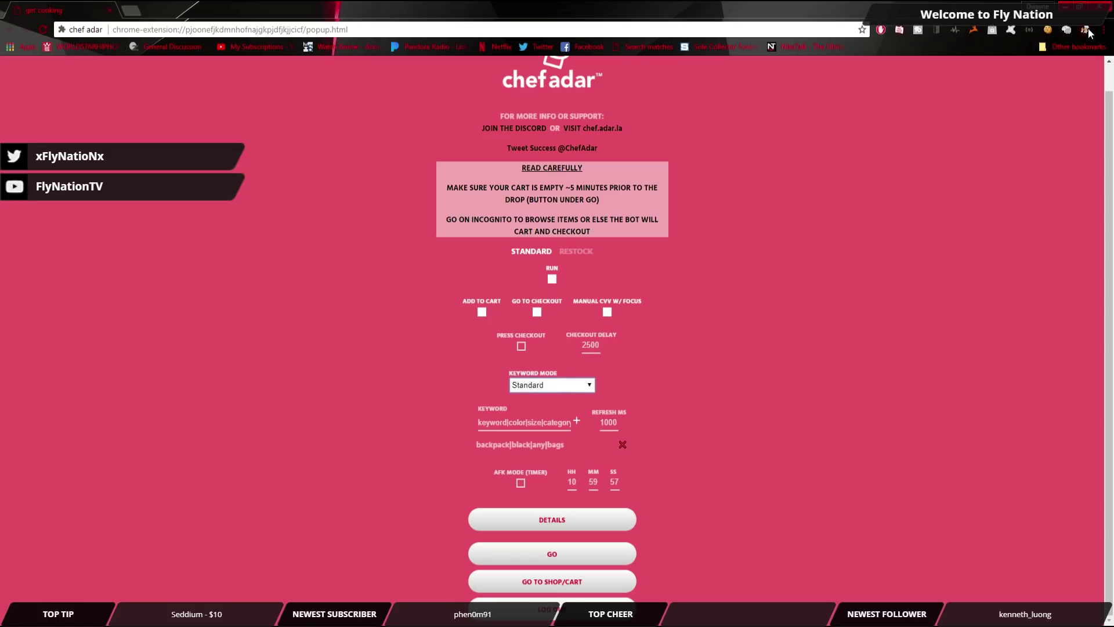
# Open the management page of the chef adar extension, update the installed extensions, and close the page
pyautogui.click(1046, 121)
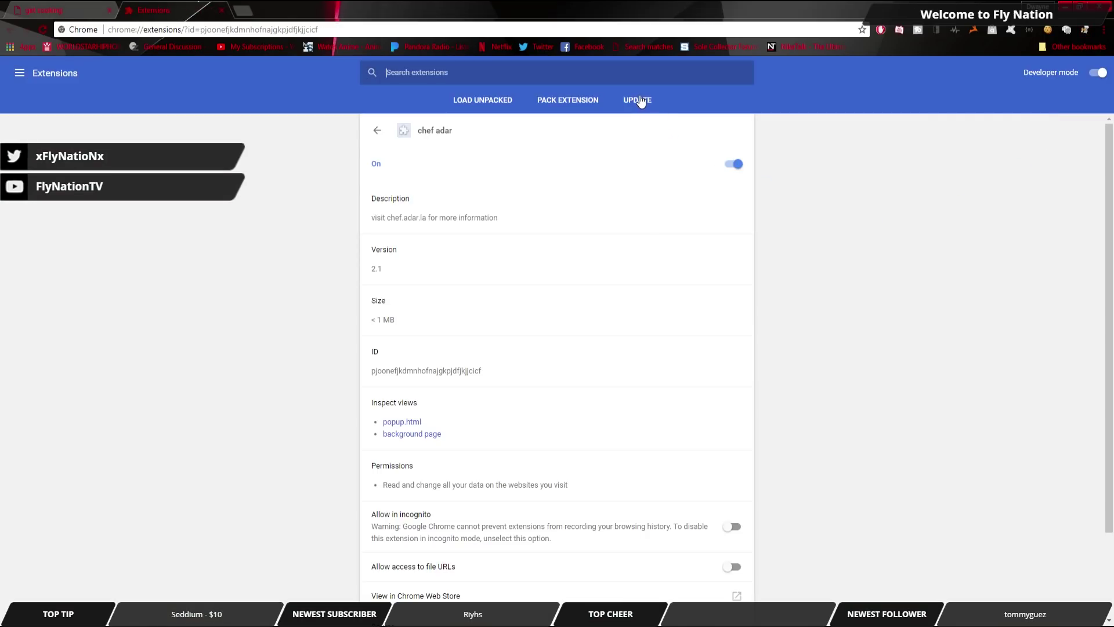
pyautogui.click(641, 100)
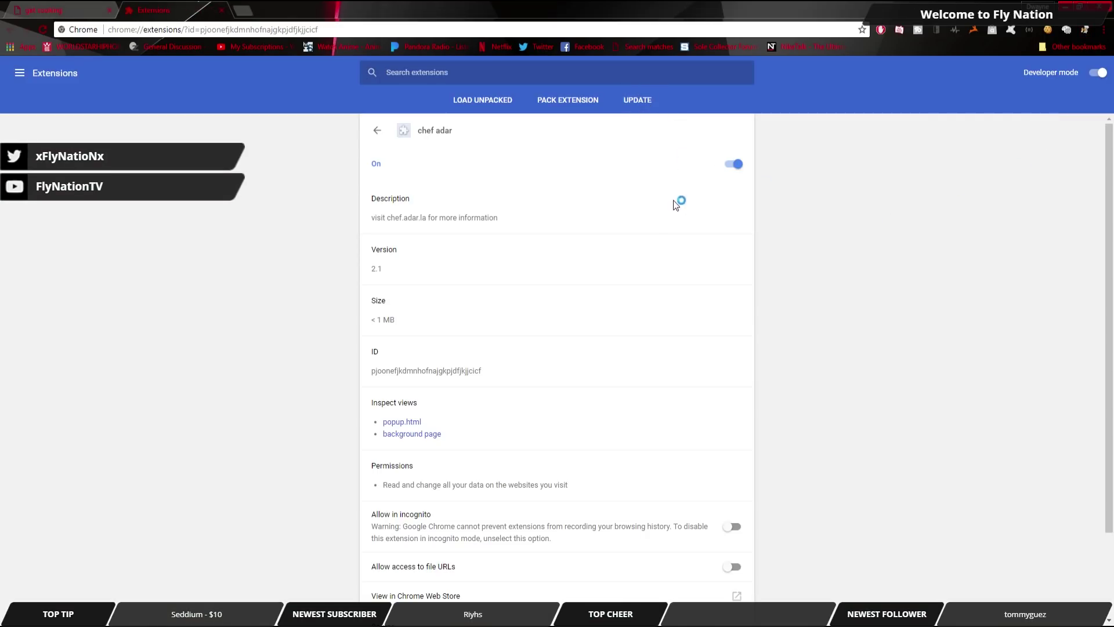
pyautogui.click(222, 10)
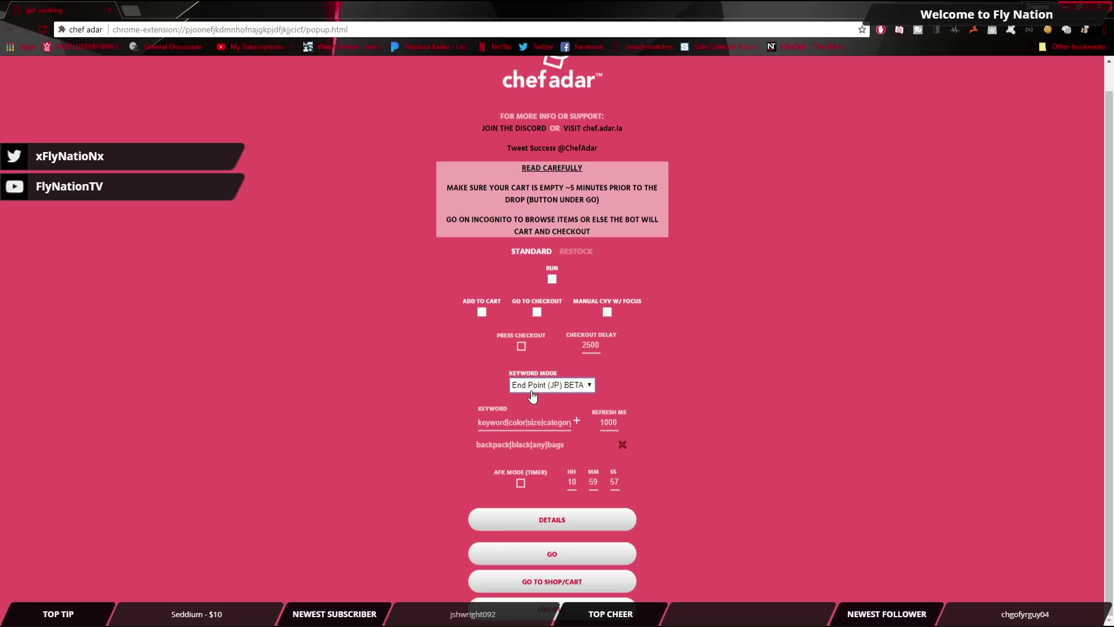
# Set the bot's keyword mode to Standard and start the run for the black backpack
pyautogui.click(531, 396)
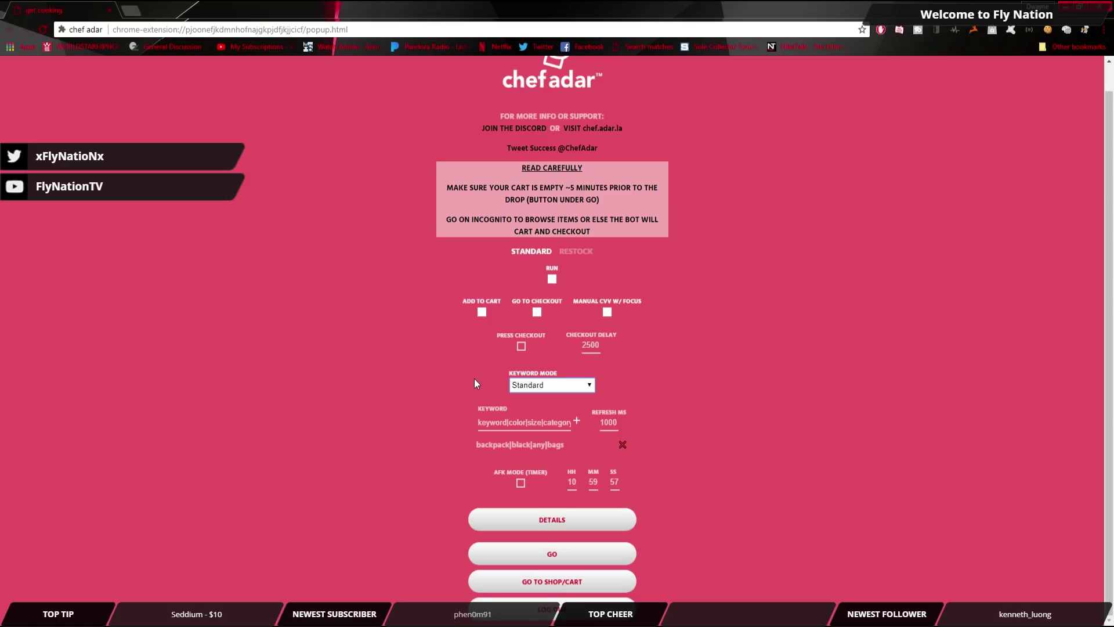
pyautogui.click(564, 562)
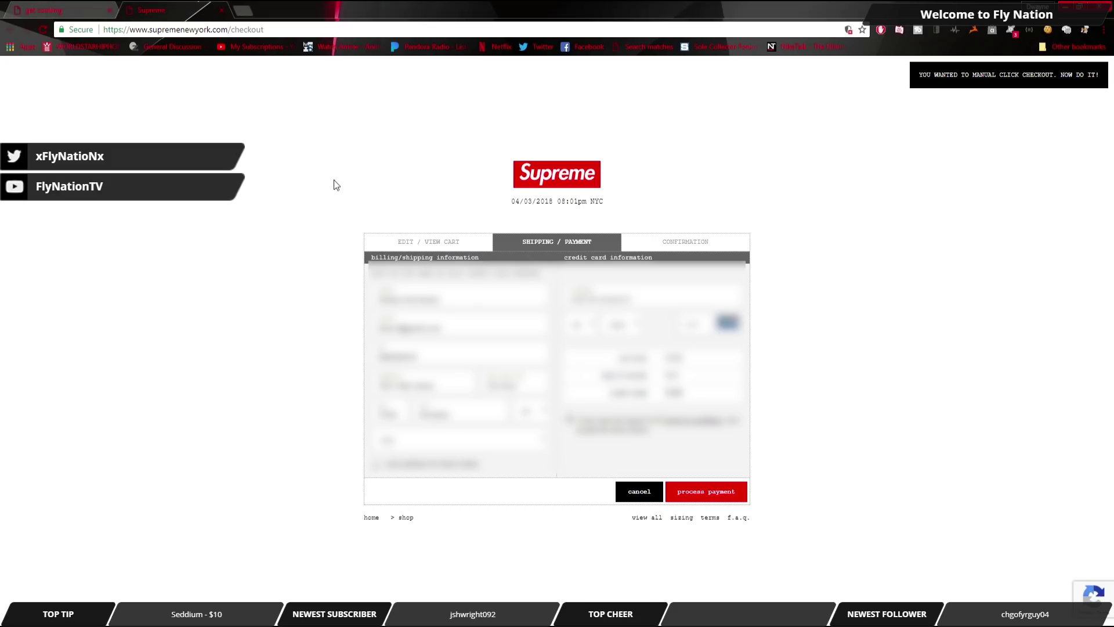
# Remove the black Backpack from the Supreme cart and close the shop page
pyautogui.click(432, 241)
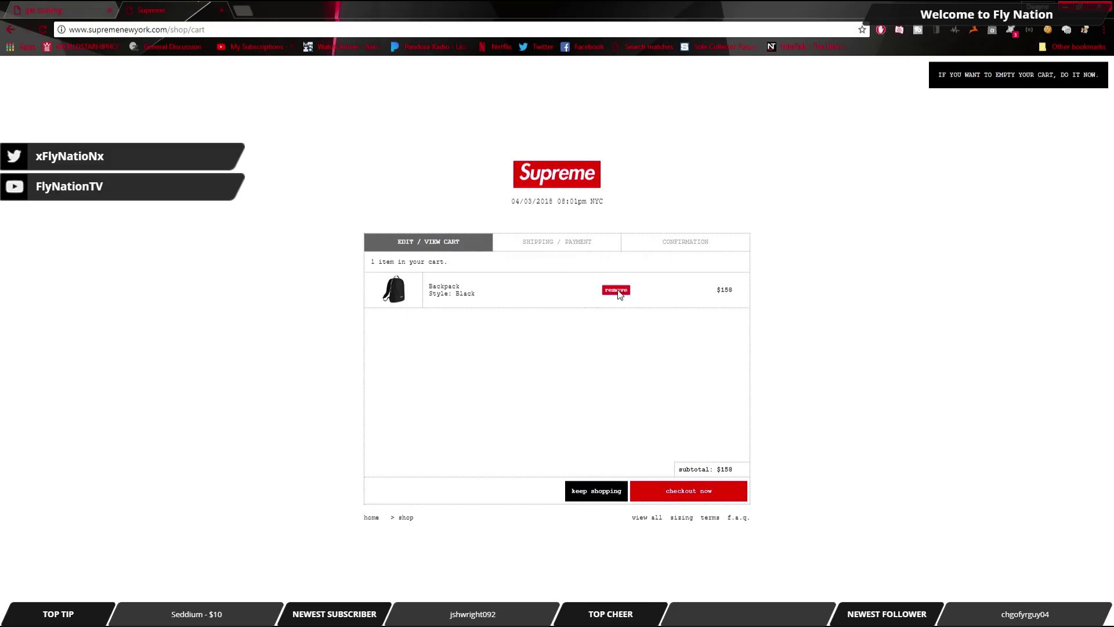
pyautogui.click(614, 291)
pyautogui.click(222, 10)
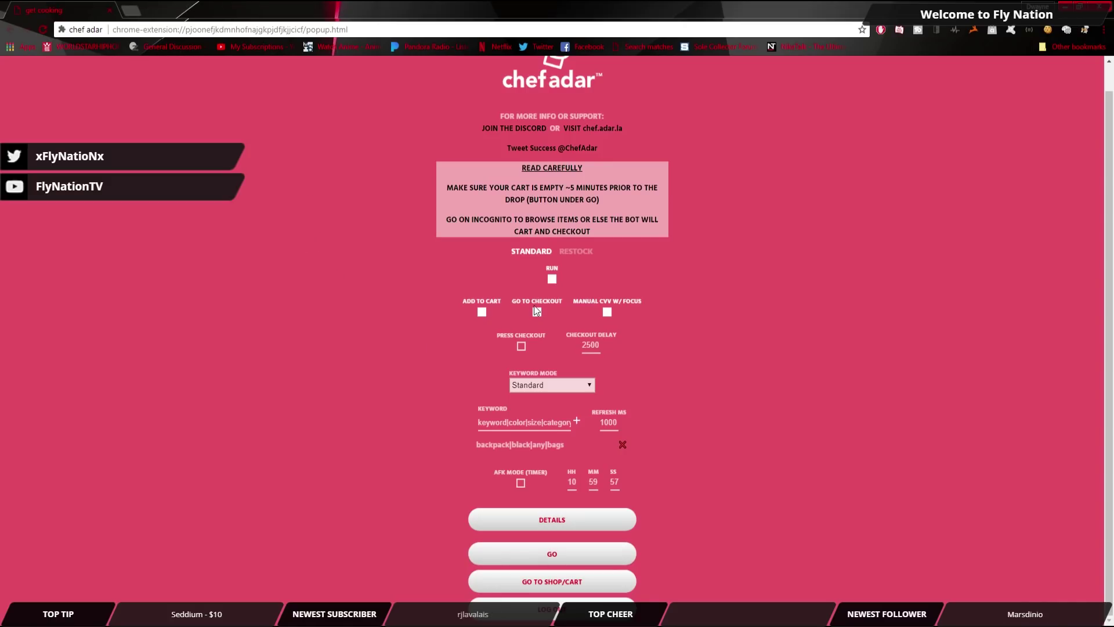
# Turn Run off, set the keyword mode to End Point (JP) BETA, and start the bot with Run enabled again
pyautogui.click(557, 279)
pyautogui.click(529, 388)
pyautogui.click(530, 402)
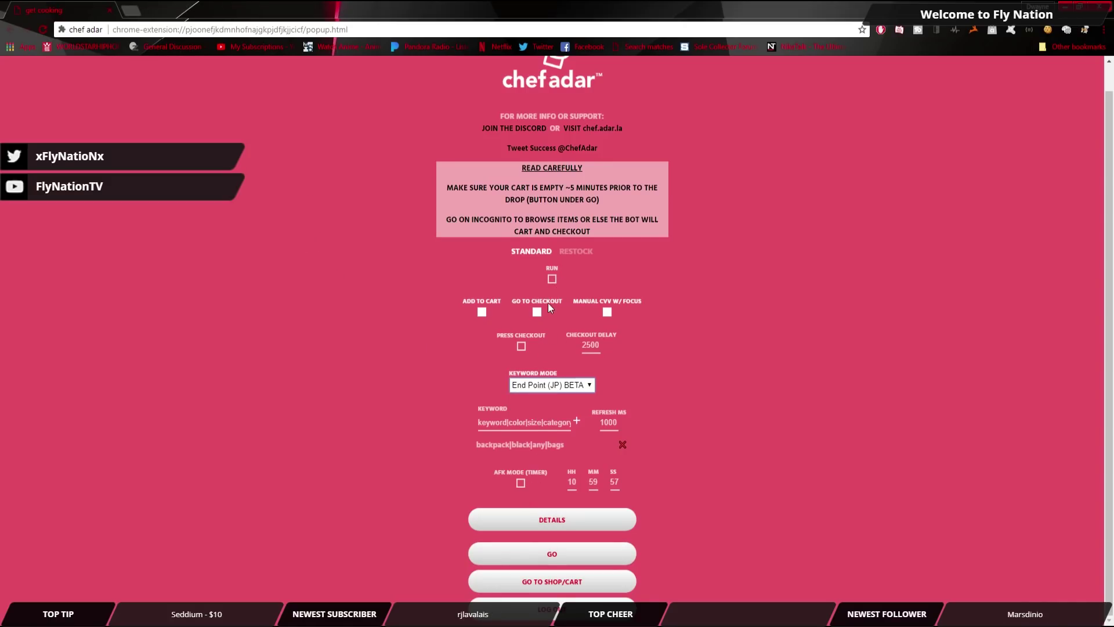
pyautogui.click(552, 279)
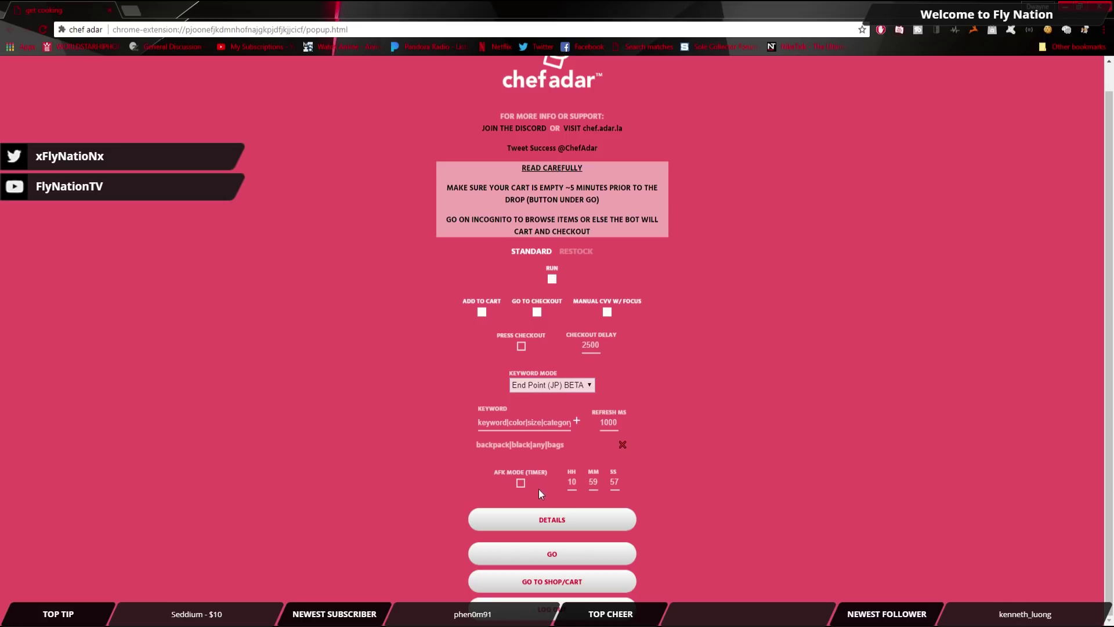
pyautogui.click(550, 553)
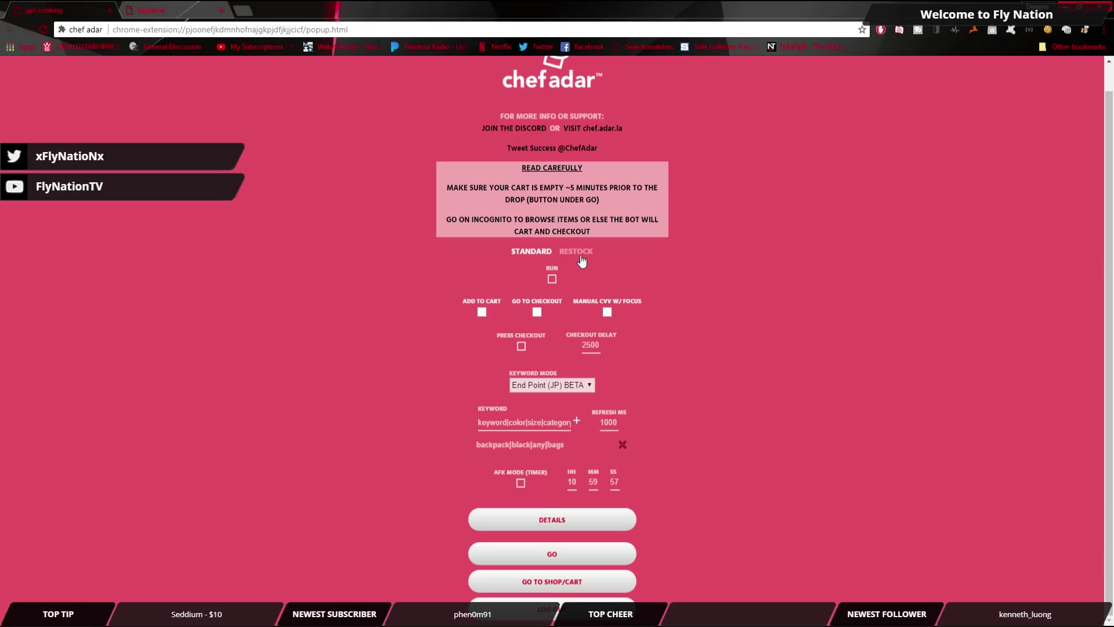
# Switch the bot to Restock mode and copy the product page address of Supreme's Acid Green World Famous Rayon Shirt
pyautogui.click(581, 254)
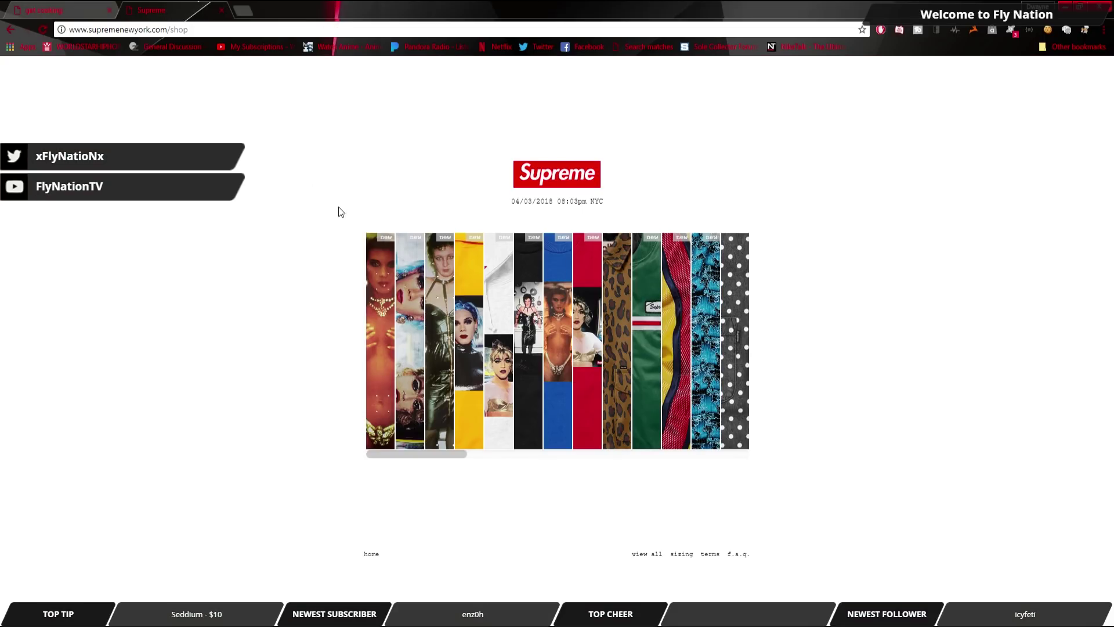
pyautogui.click(641, 557)
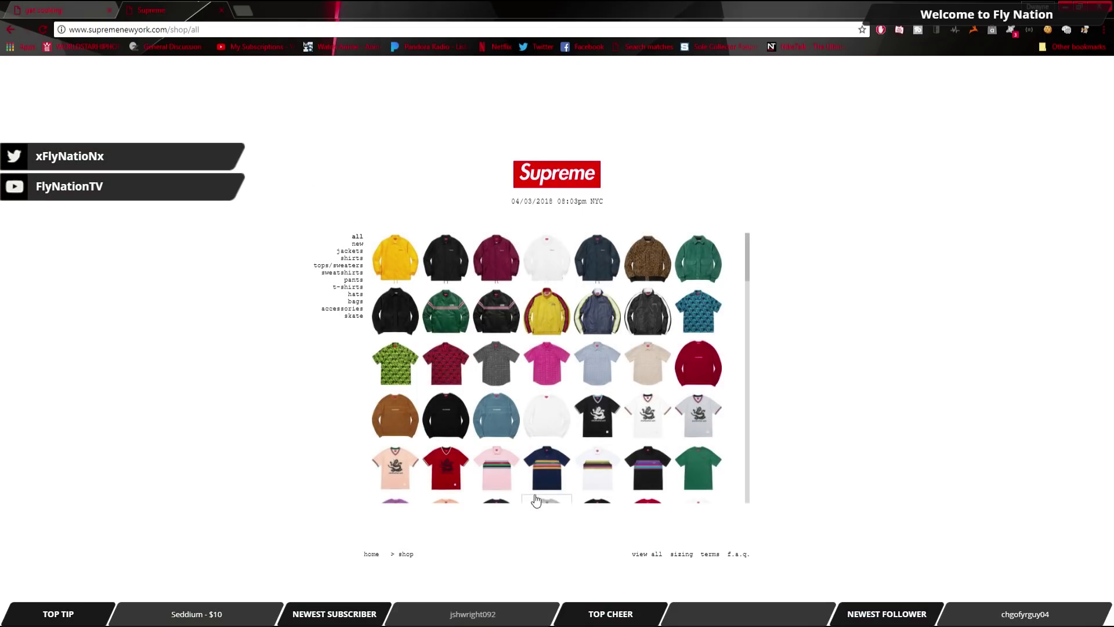
pyautogui.click(399, 364)
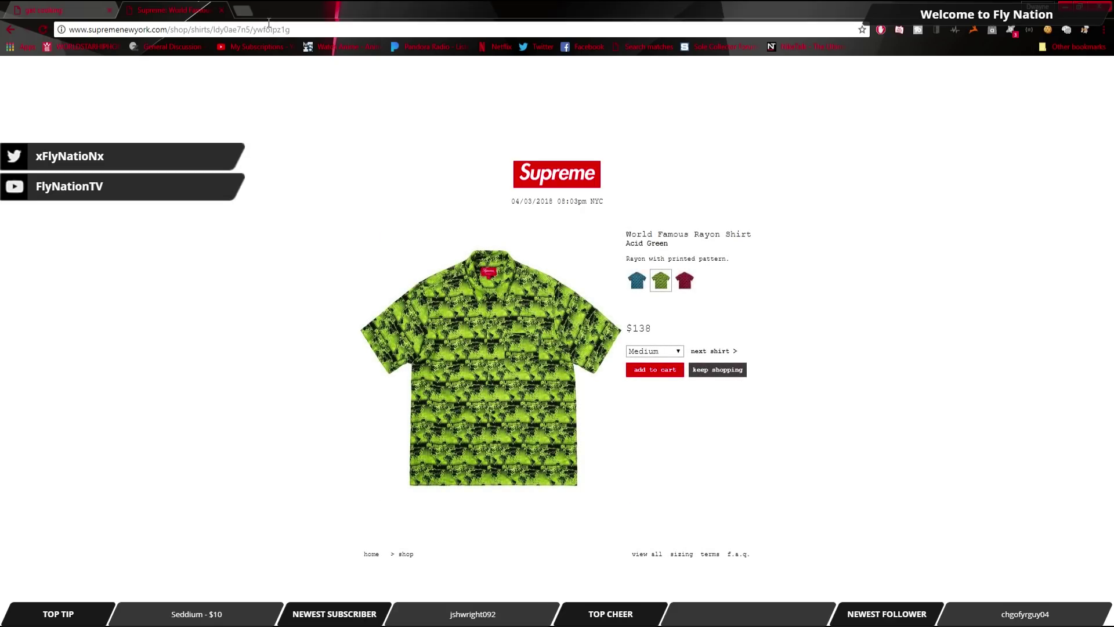
pyautogui.click(228, 29)
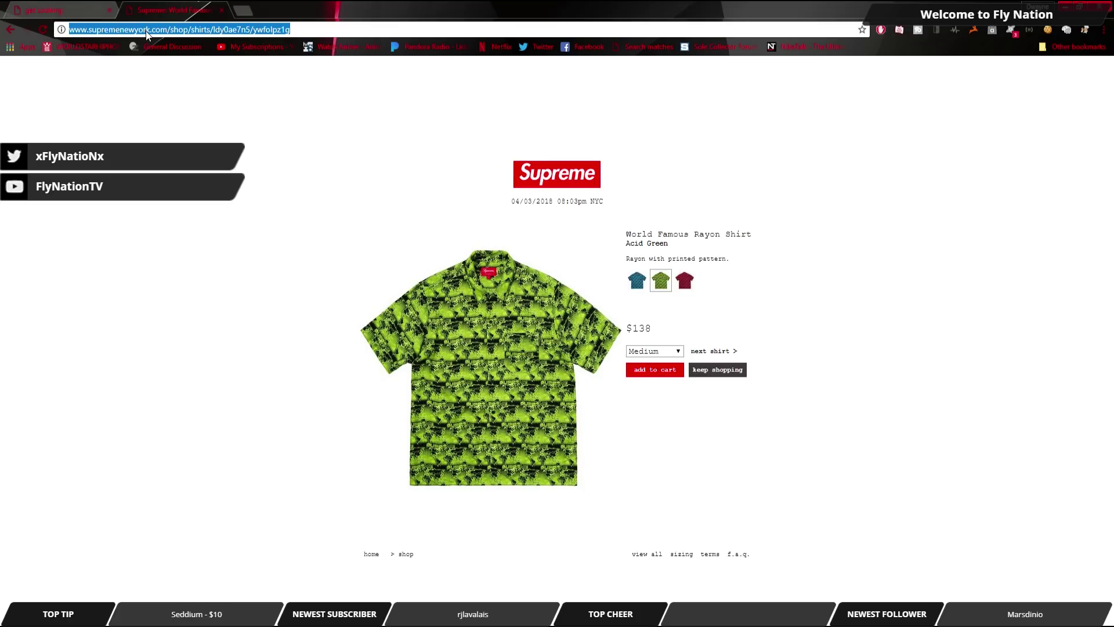
# Add the copied shirt link to the bot's Restock URL list
pyautogui.click(84, 8)
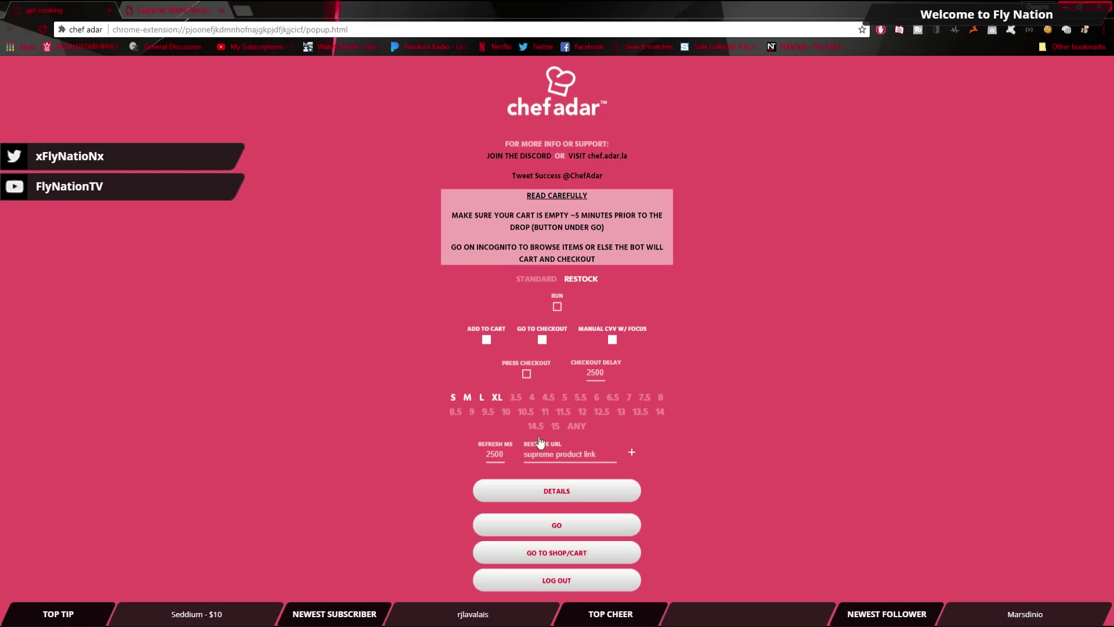
pyautogui.click(573, 458)
pyautogui.hotkey('ctrl', 'v')
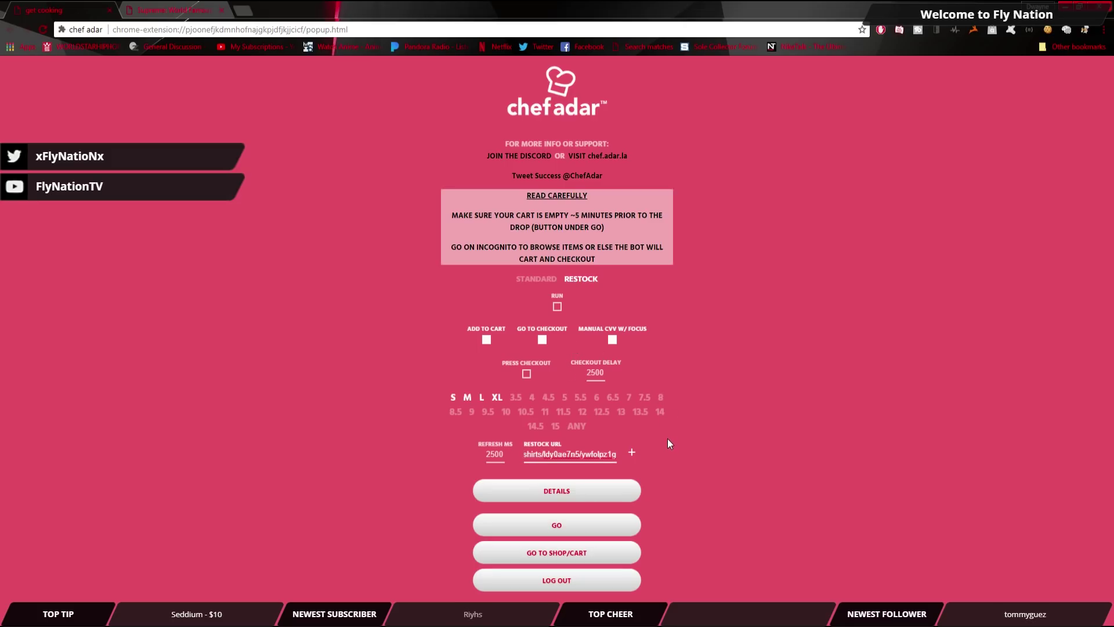
pyautogui.click(632, 452)
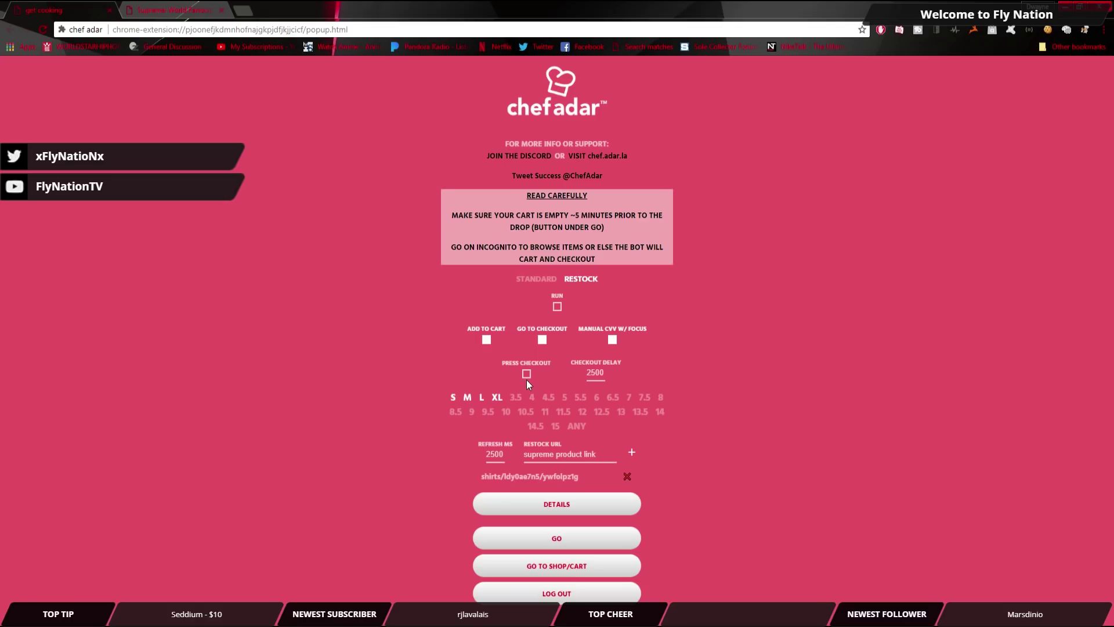
# Enable Run in Restock mode and start the bot
pyautogui.click(557, 306)
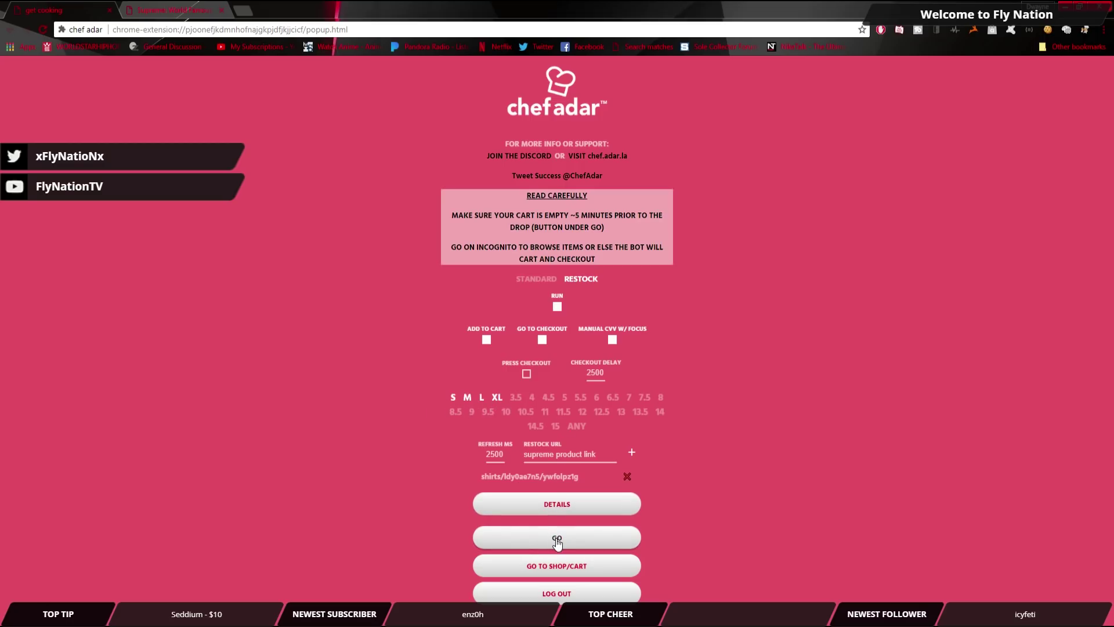
pyautogui.click(557, 539)
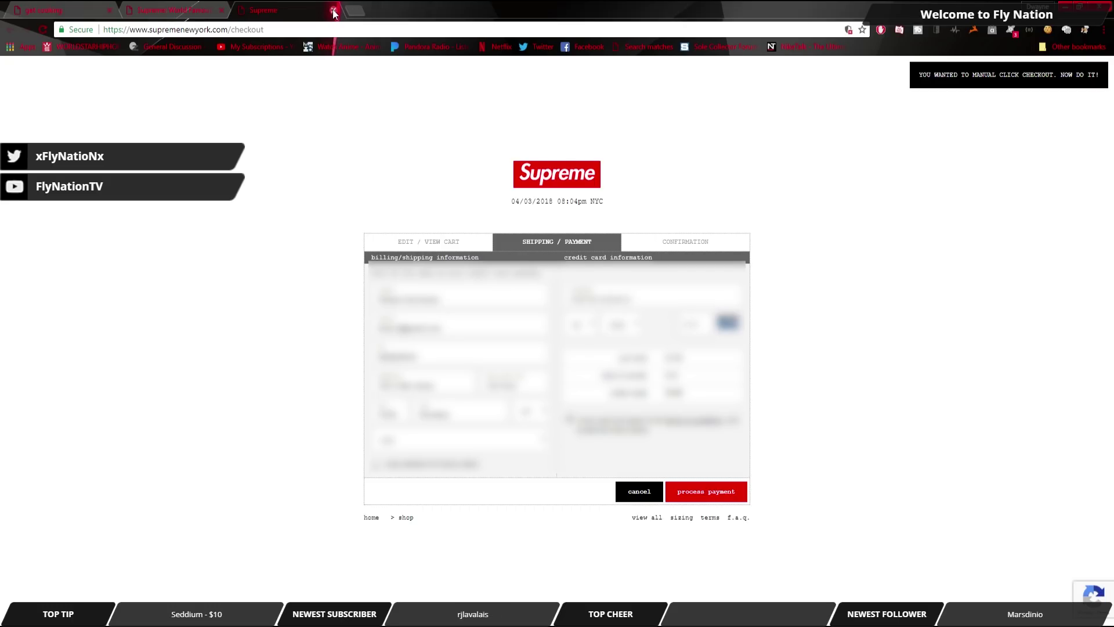
# Remove the Acid Green World Famous Rayon Shirt from the Supreme cart and return to the chef adar page
pyautogui.click(174, 9)
pyautogui.click(298, 10)
pyautogui.click(440, 247)
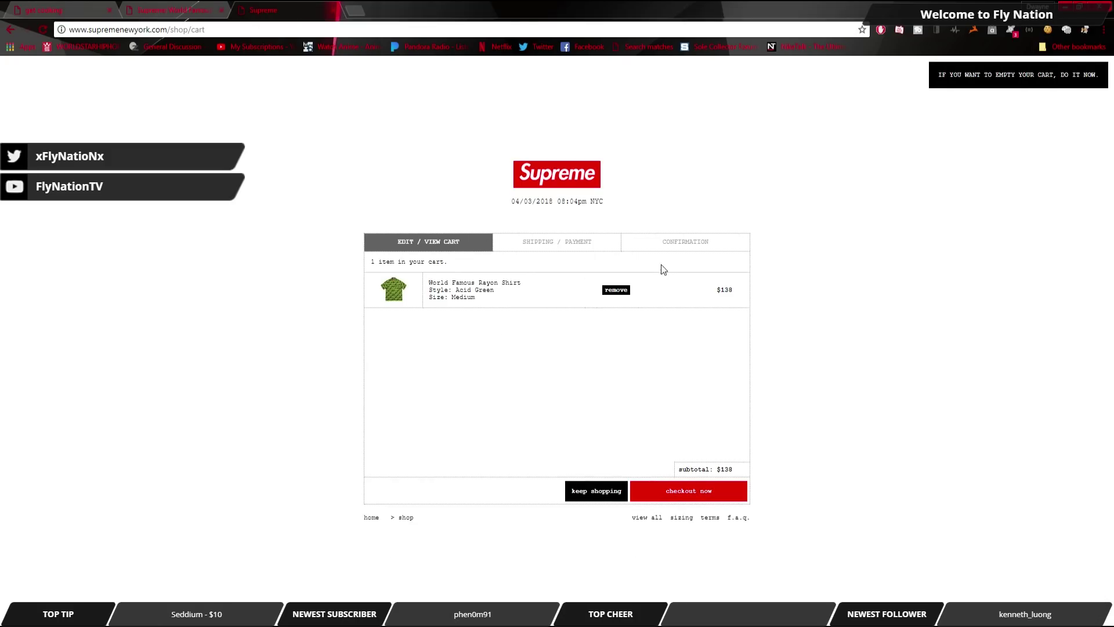
pyautogui.click(622, 293)
pyautogui.click(71, 6)
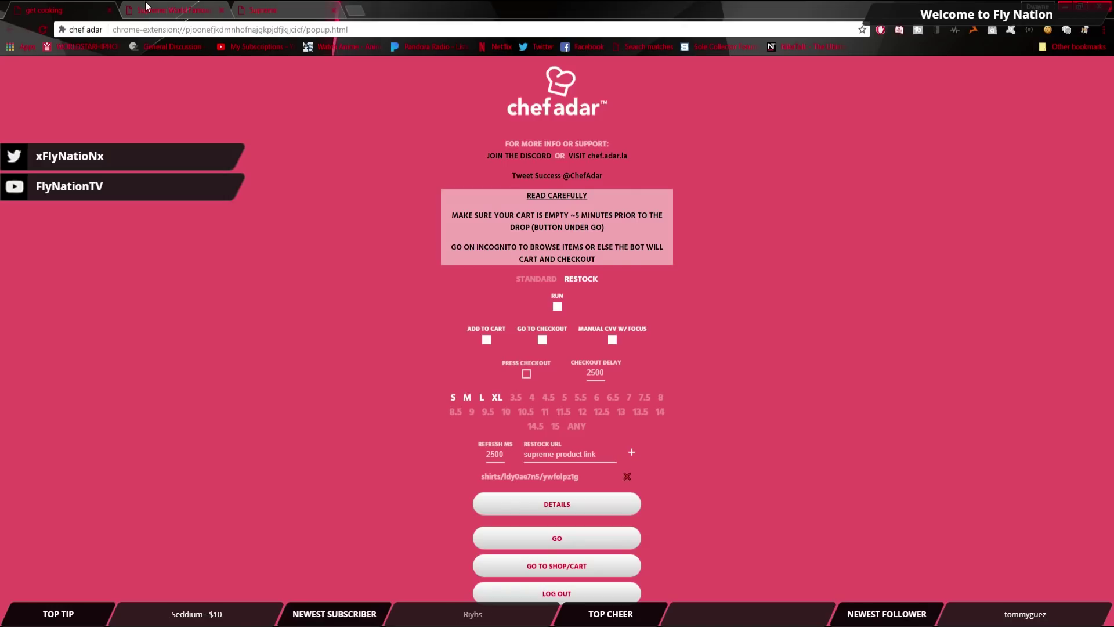
# View the browser's settings page alongside the Supreme shop page, then close the settings
pyautogui.click(318, 5)
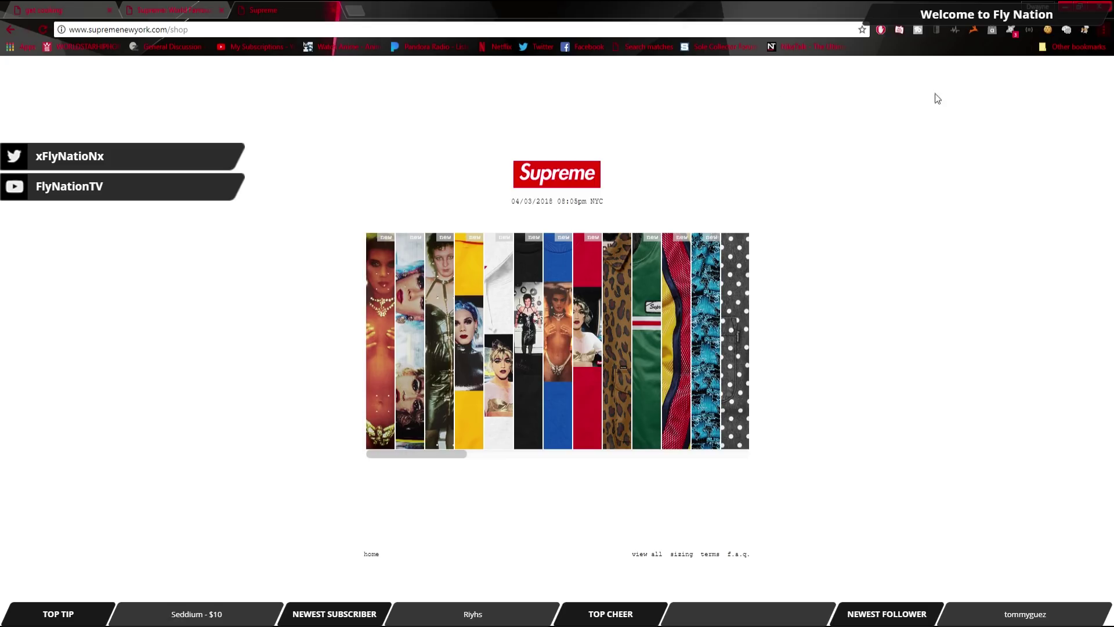
pyautogui.click(355, 11)
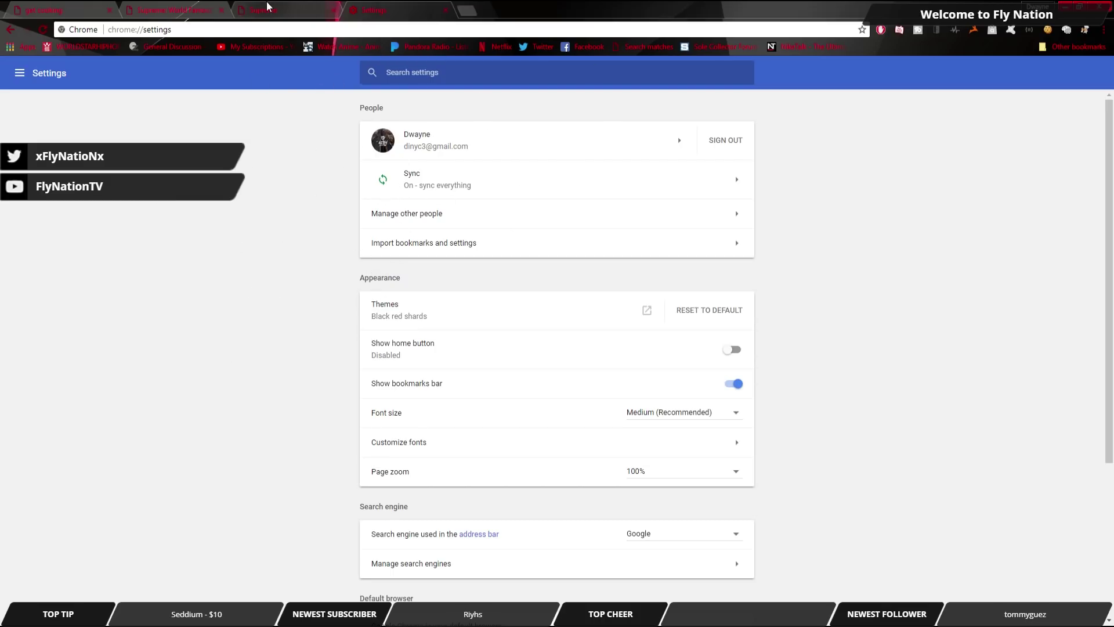
pyautogui.click(302, 9)
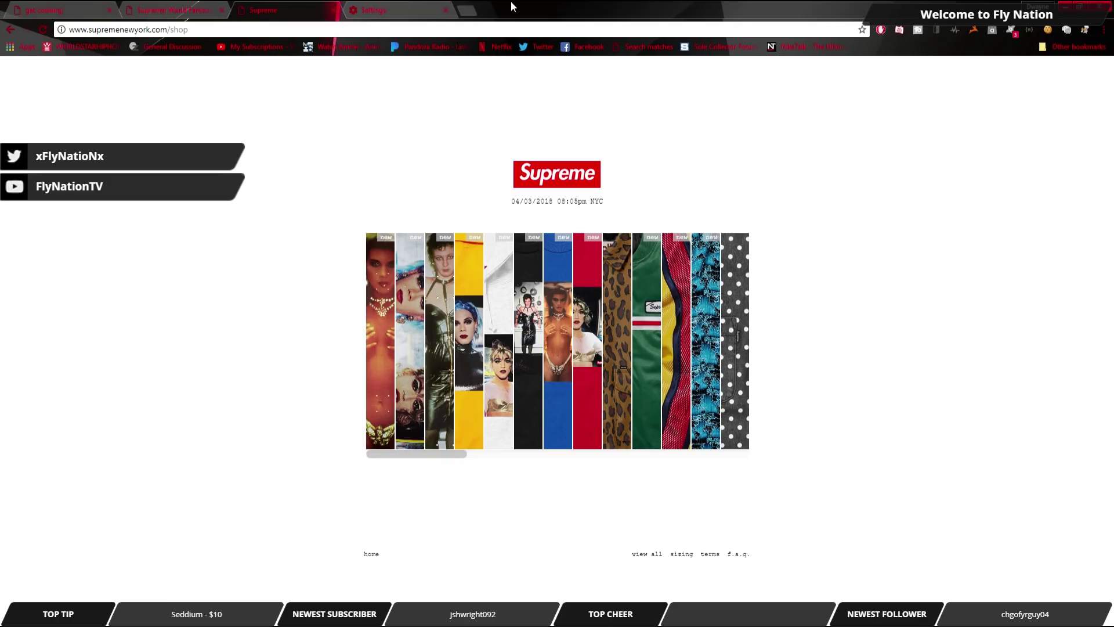
pyautogui.click(401, 10)
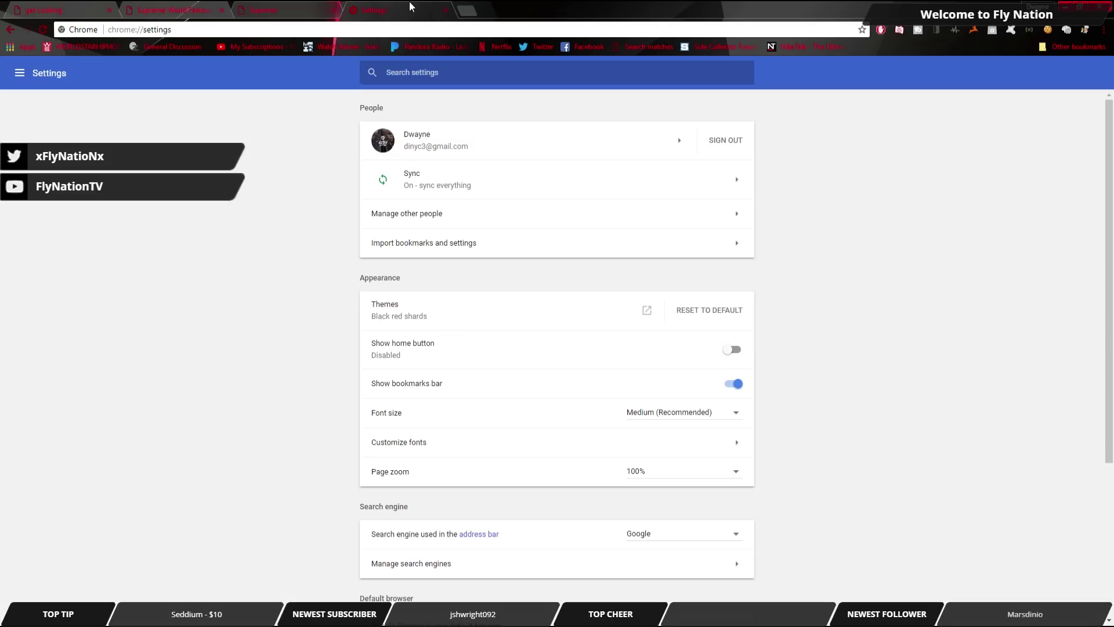
pyautogui.click(446, 10)
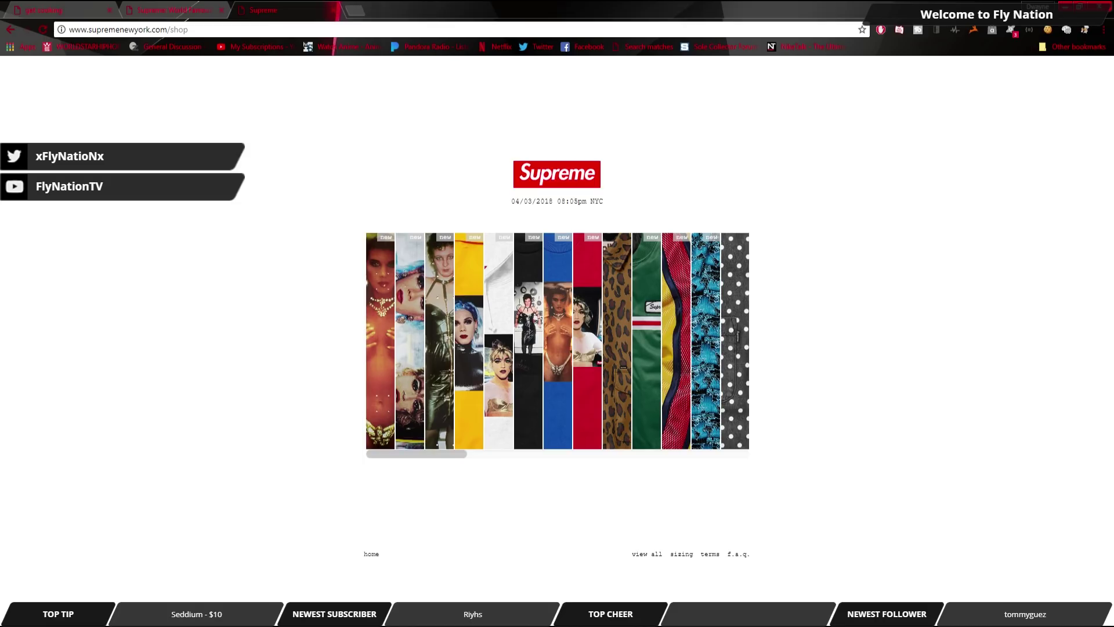
# Launch Chrome with the personal profile from the Windows Server desktop and load speedtest.net
pyautogui.press('super+d')
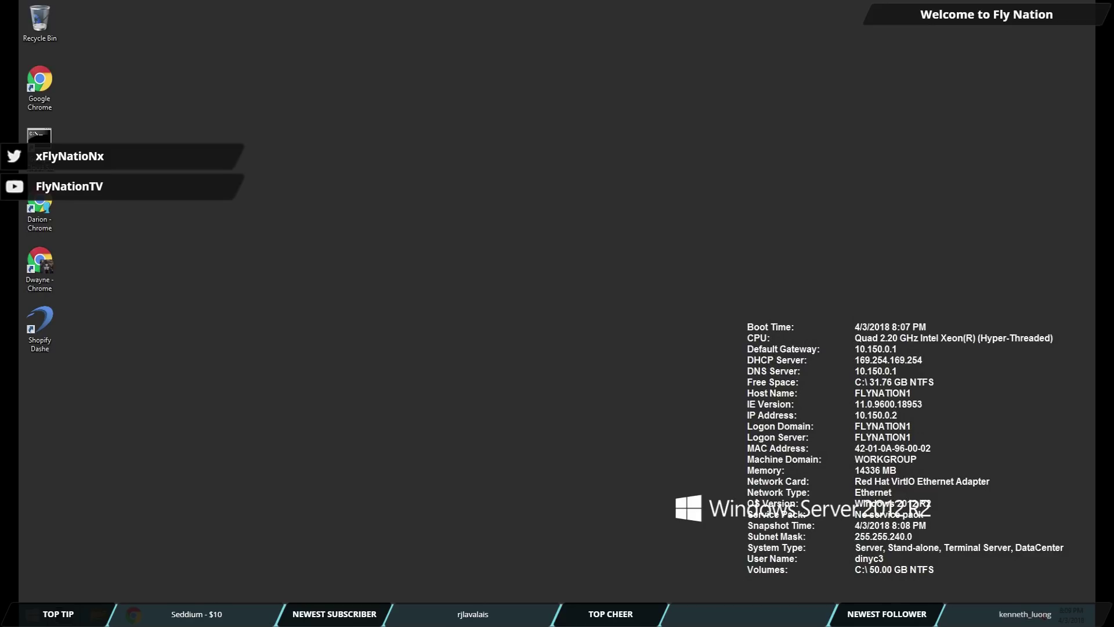
pyautogui.doubleClick(41, 260)
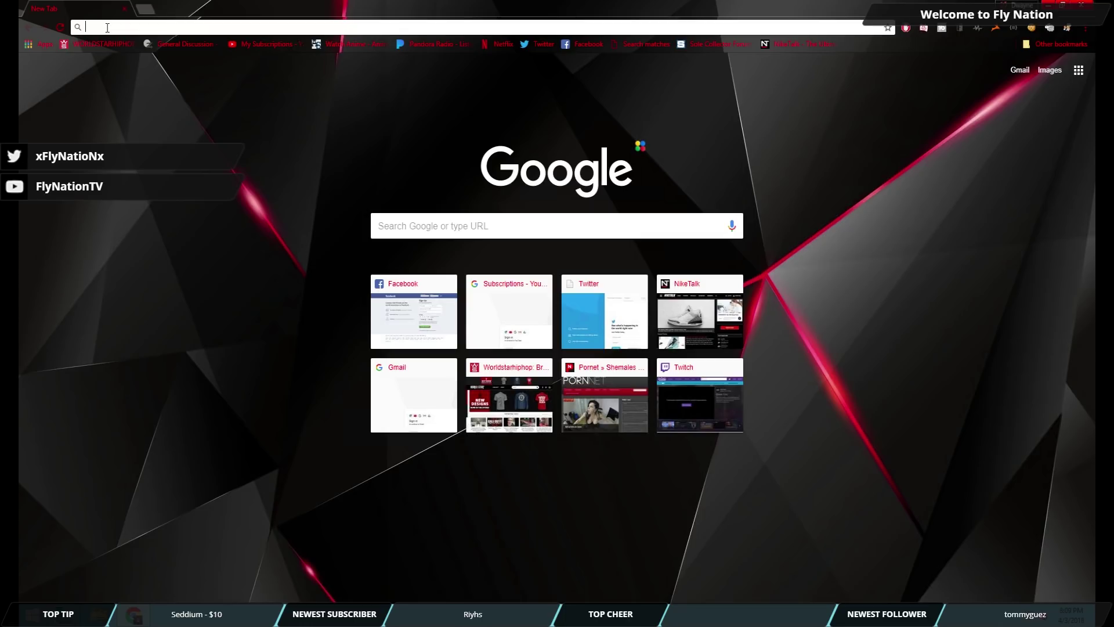
pyautogui.write('spped')
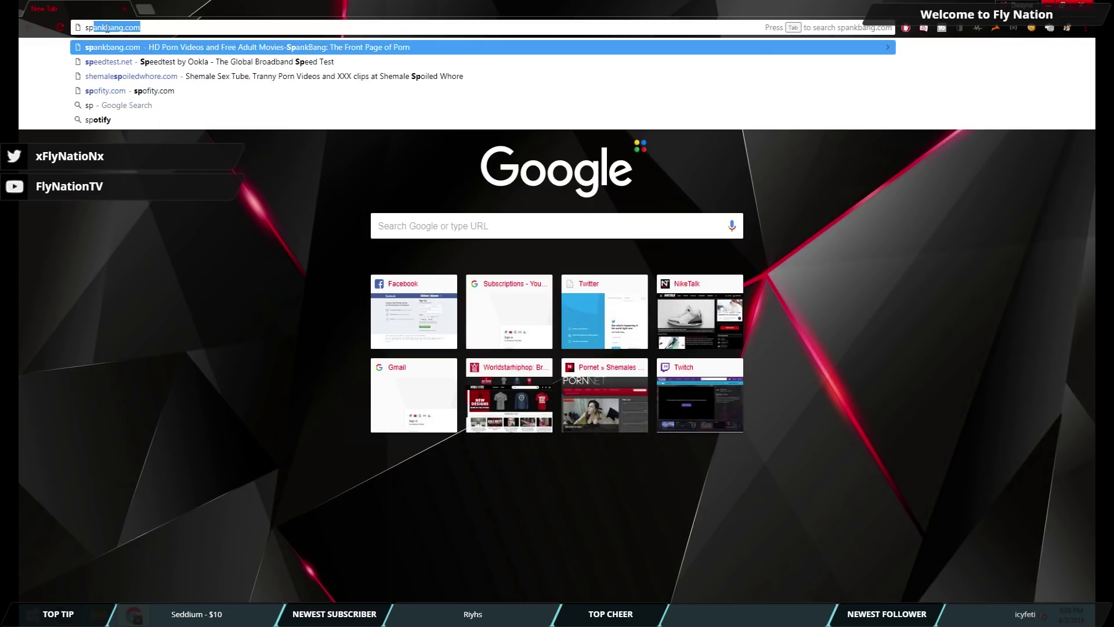
pyautogui.press('BackSpace')
pyautogui.press('BackSpace')
pyautogui.press('BackSpace')
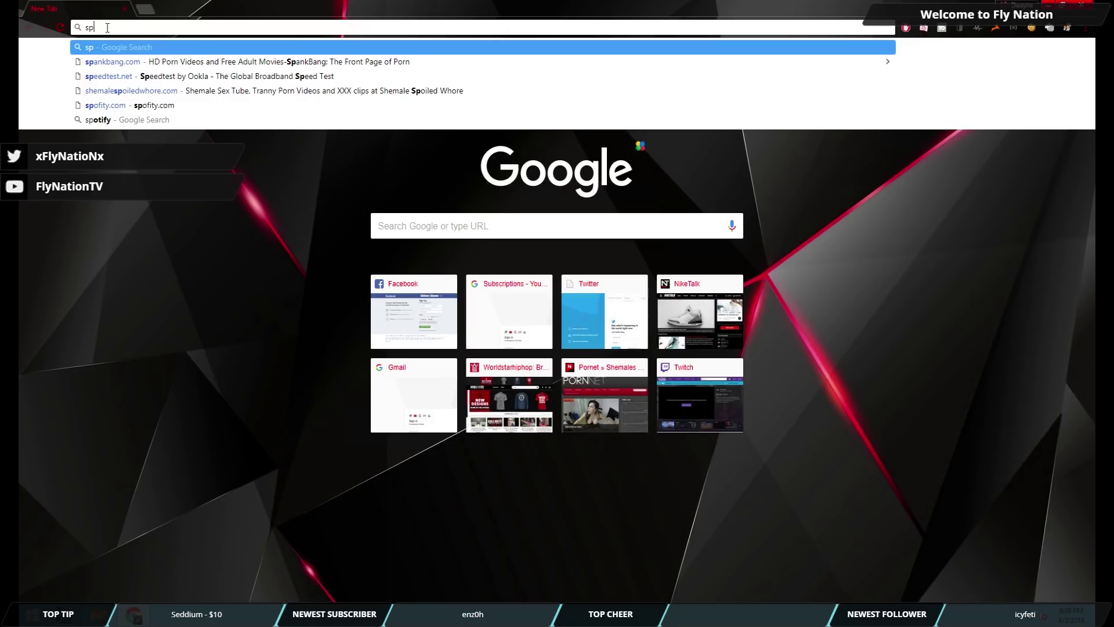
pyautogui.write('eedtest.net')
pyautogui.press('Return')
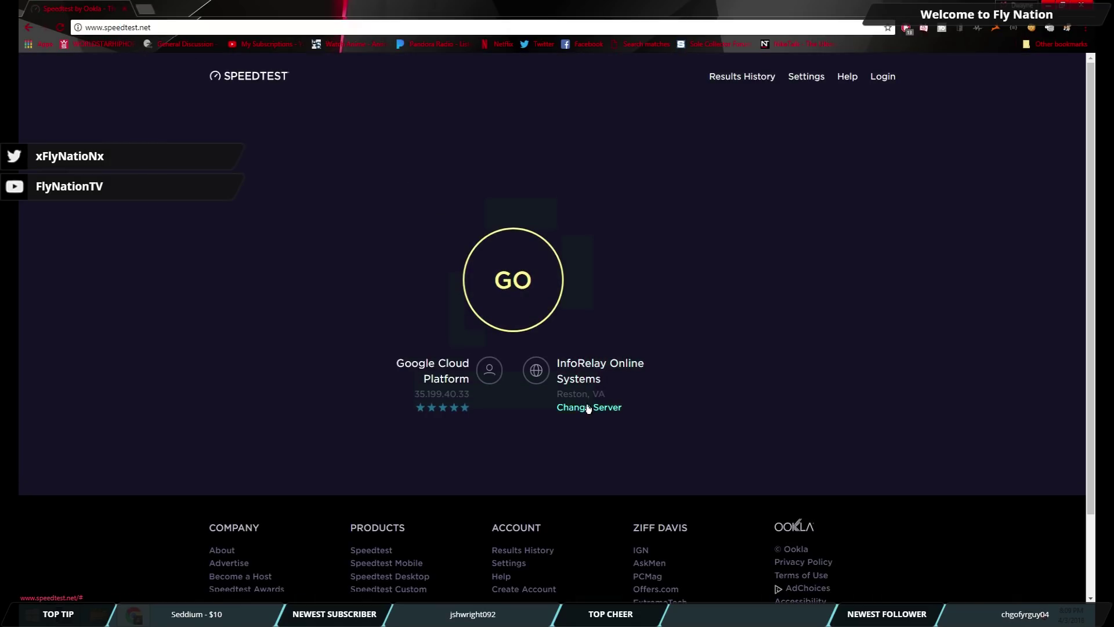
# Change the test server to GigeNET in Ashburn, VA, and start the speed test
pyautogui.click(582, 407)
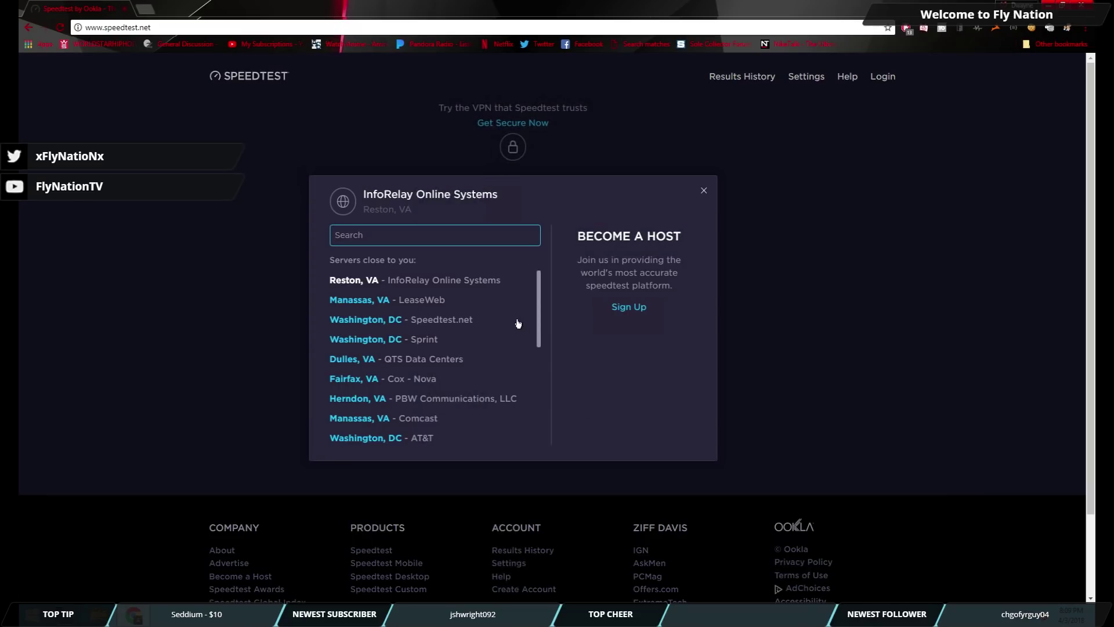
pyautogui.write('ashburn')
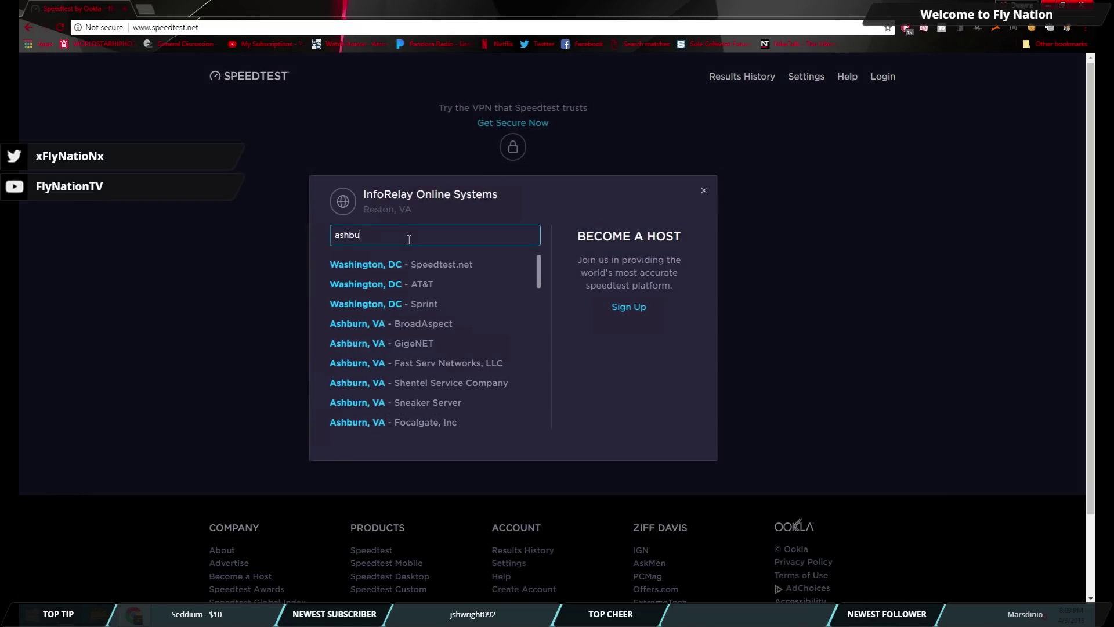
pyautogui.click(399, 285)
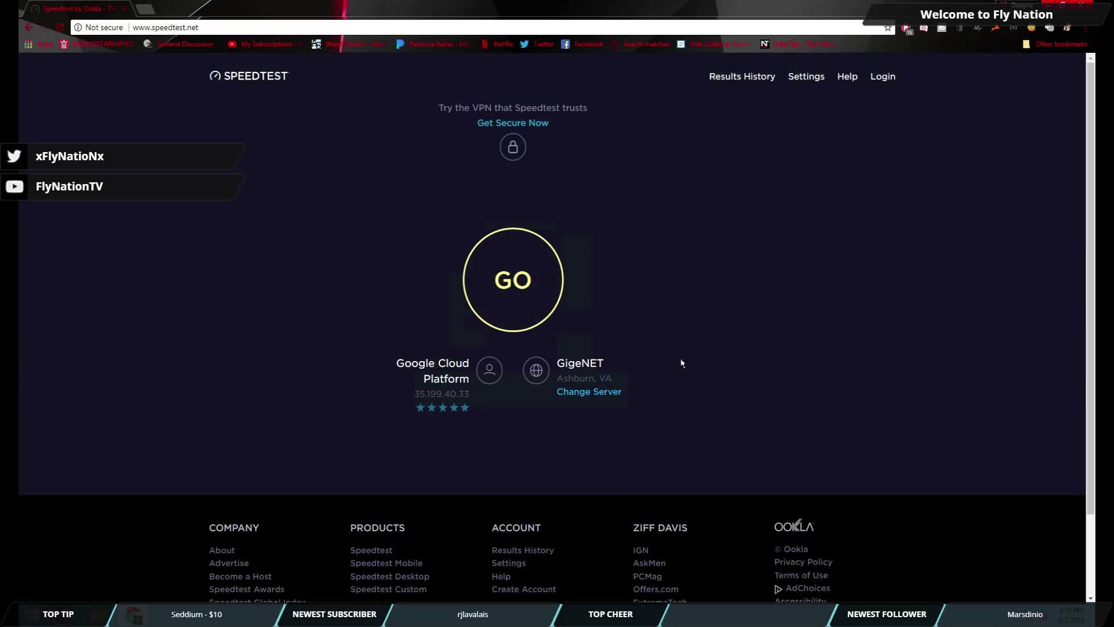
pyautogui.click(511, 277)
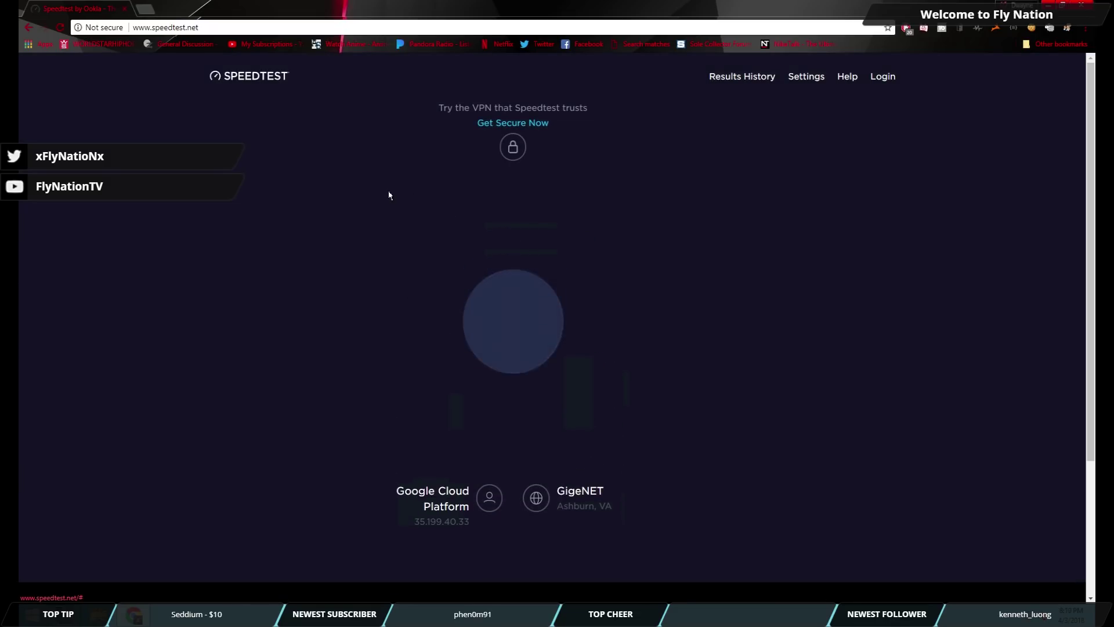